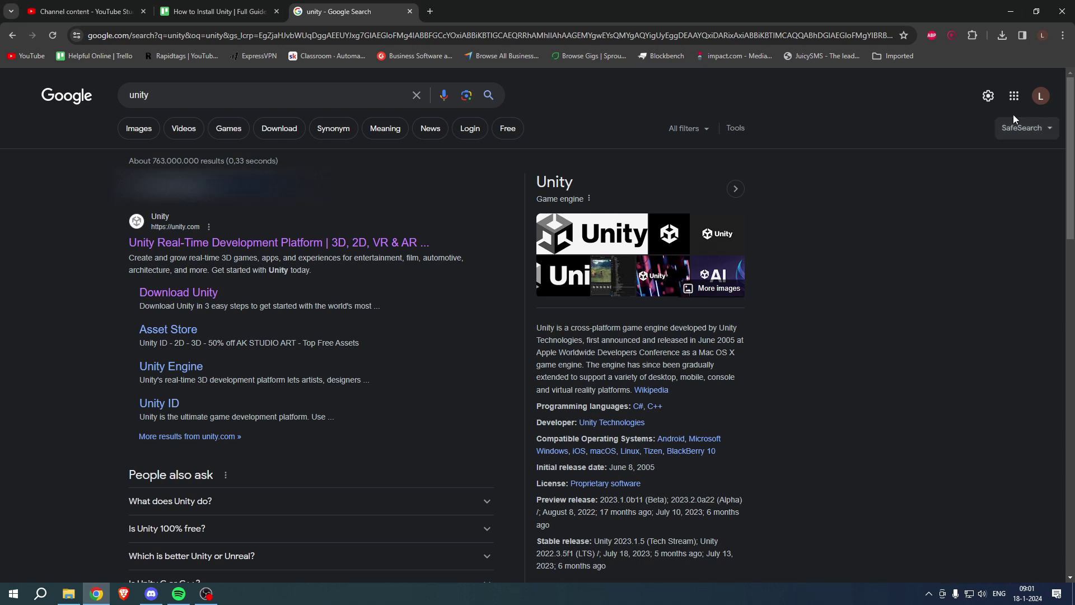
- Open the official Unity website from the Google results for 'unity'
click(307, 241)
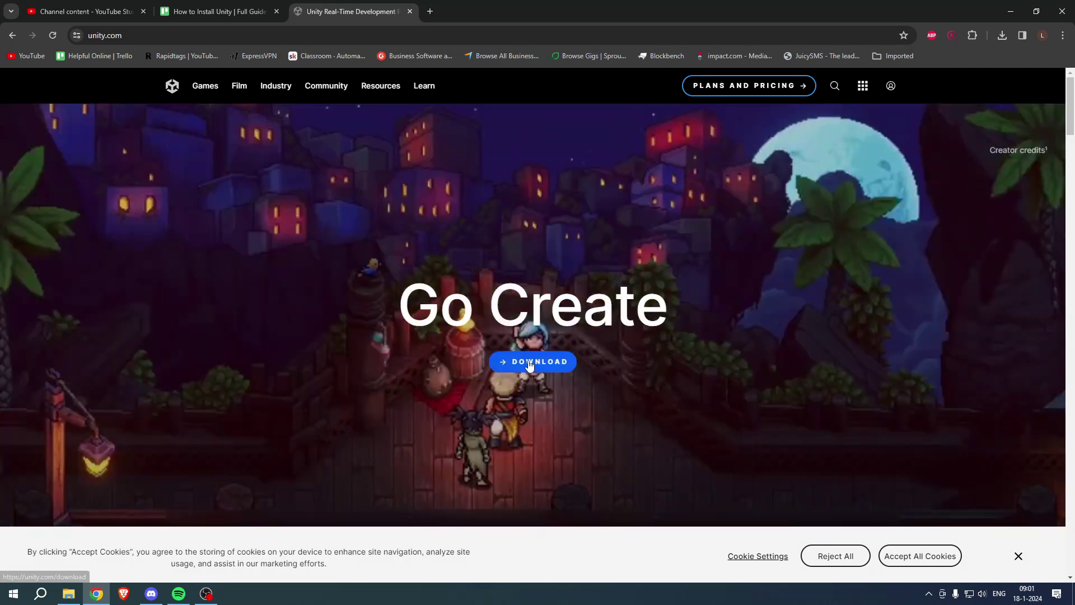
- Go to the Unity download page and view the Student and hobbyist plans
click(529, 363)
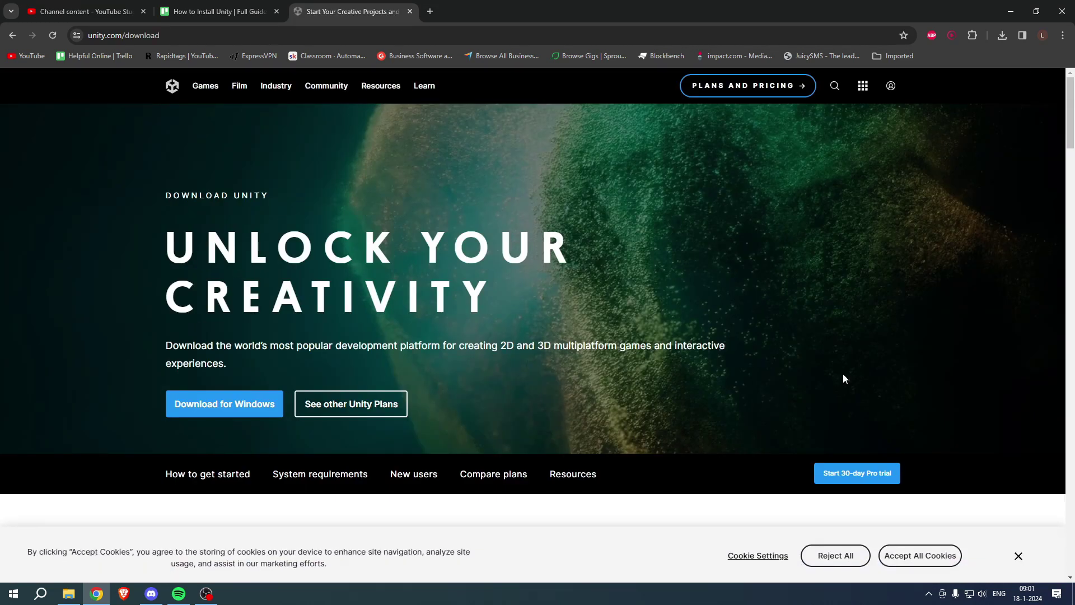
click(353, 412)
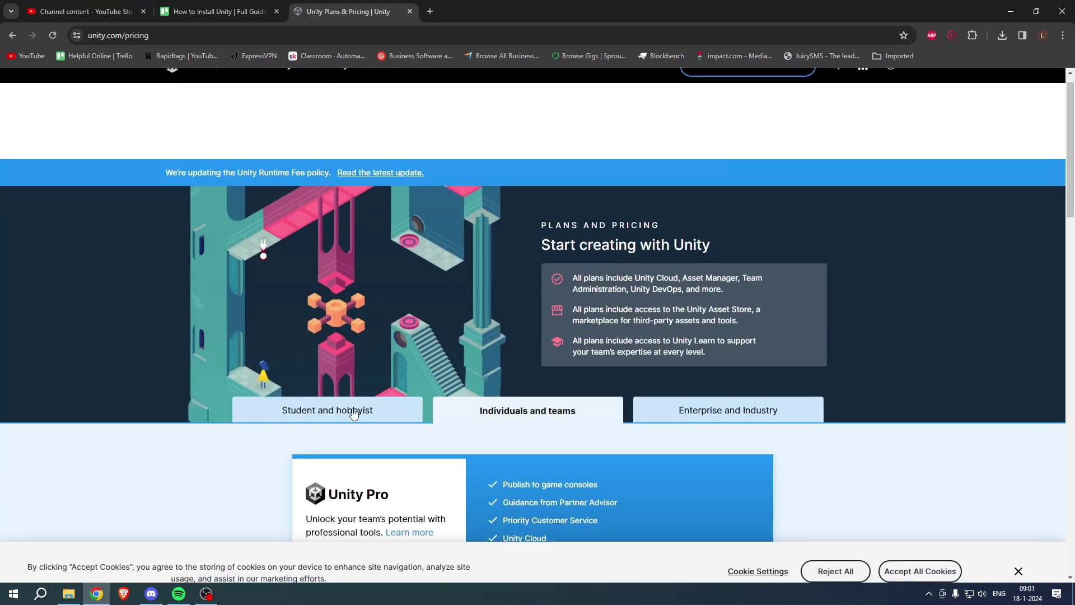
scroll(353, 412, down, 3)
click(324, 220)
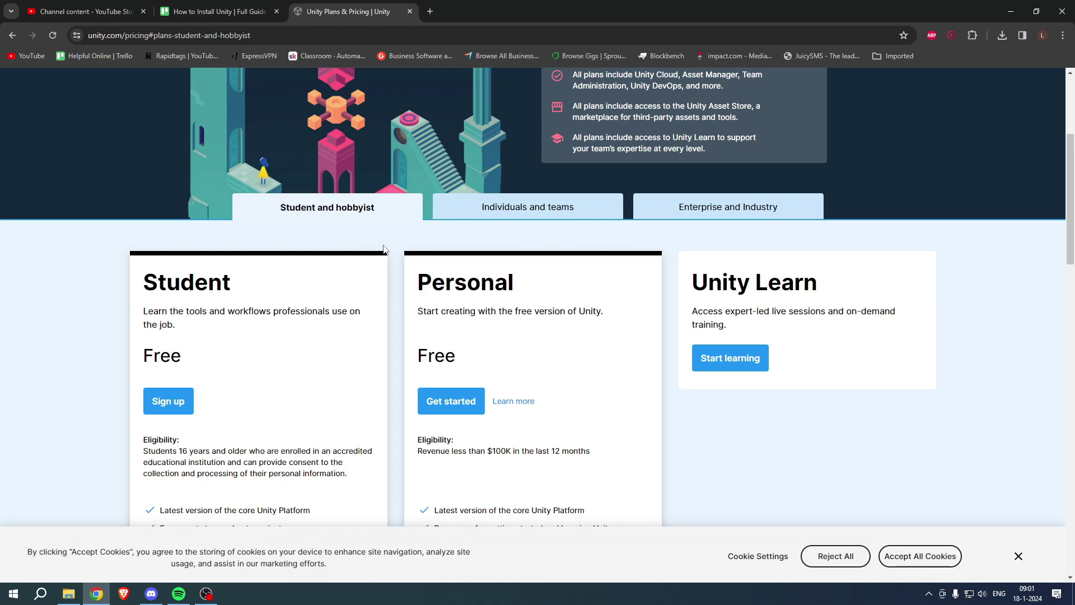
- Choose the free Personal plan and download UnityHubSetup.exe for Windows, checking its progress
scroll(323, 221, down, 2)
click(472, 289)
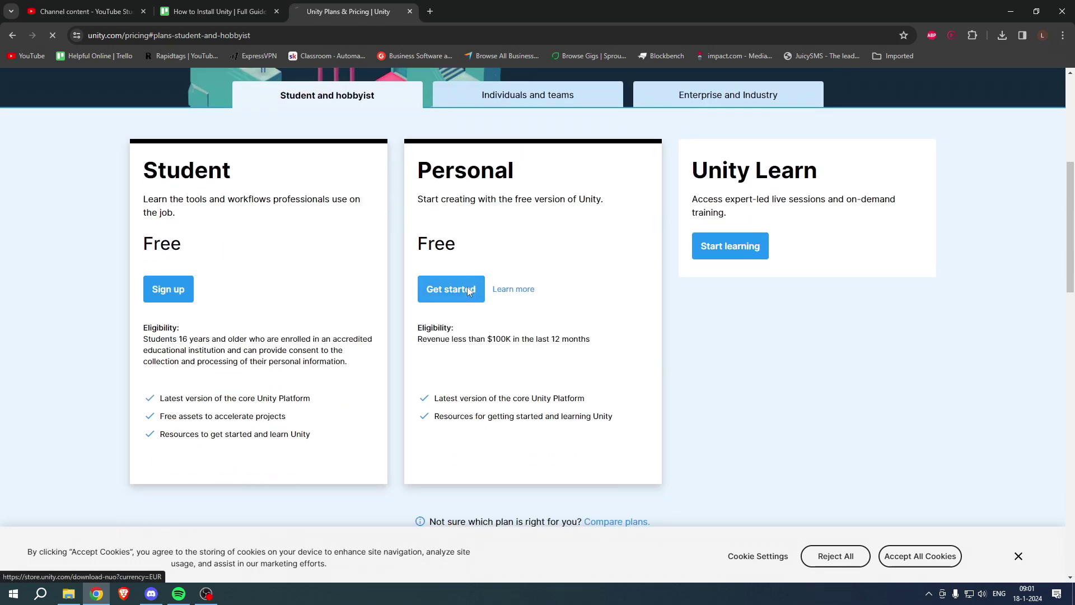
click(212, 409)
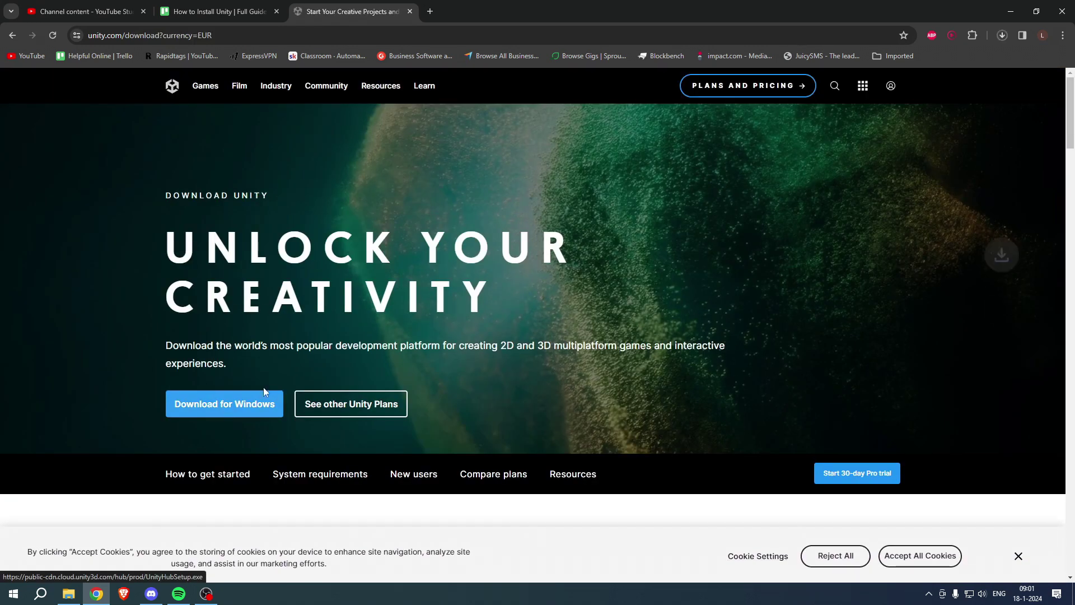
click(1001, 35)
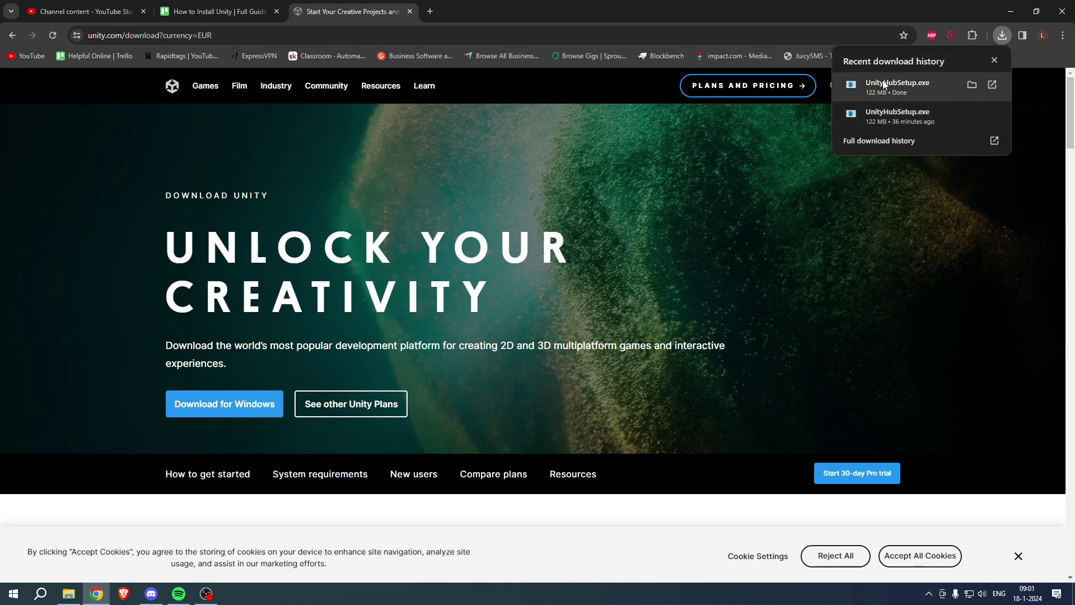
- Install Unity Hub to the default folder, launch it, and begin creating a Unity account
click(924, 84)
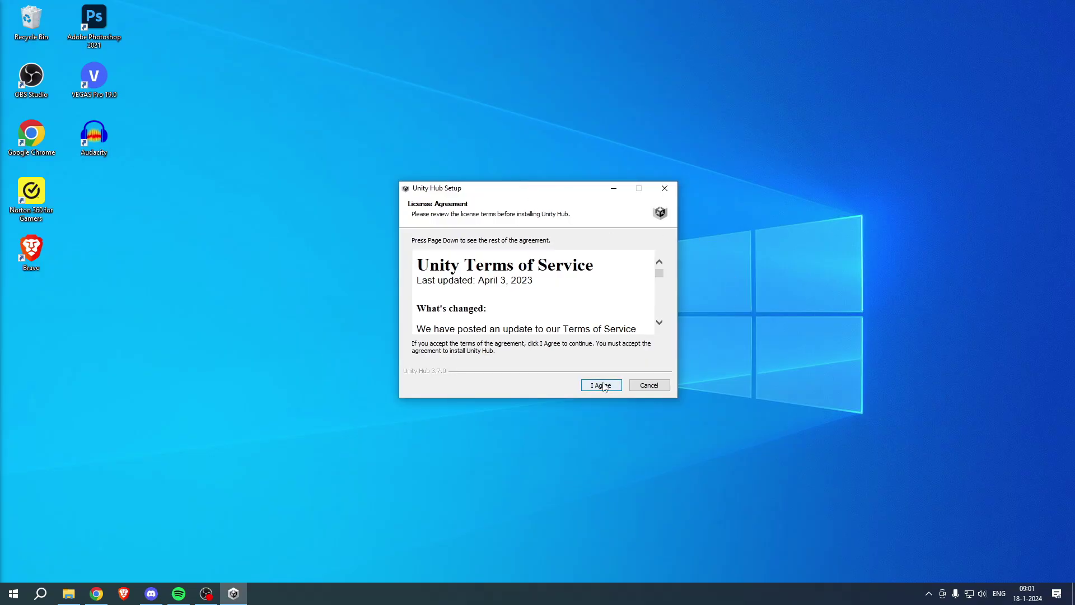
click(602, 385)
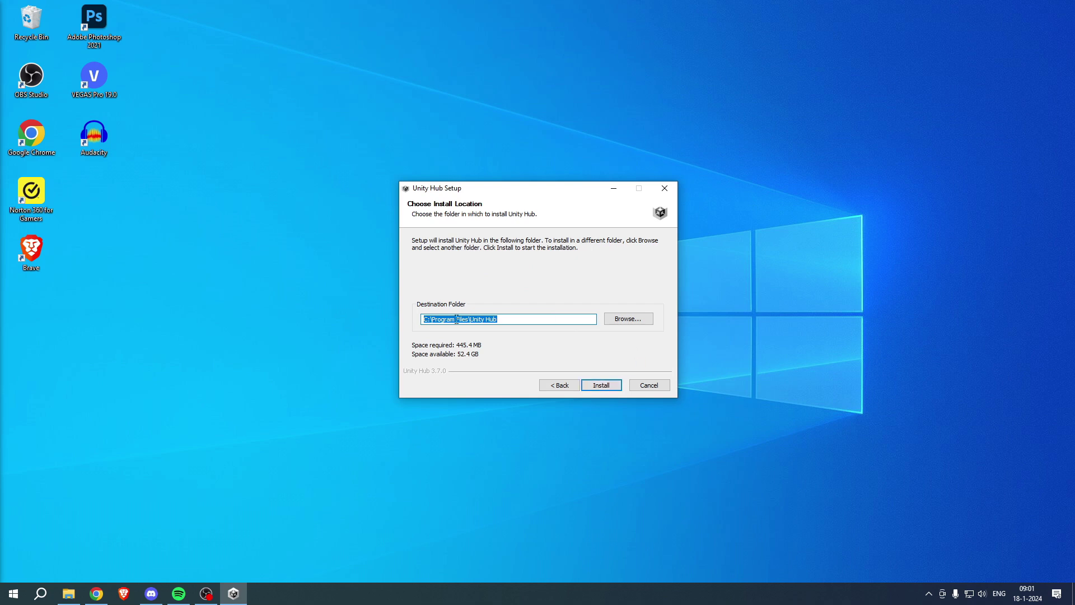
click(601, 386)
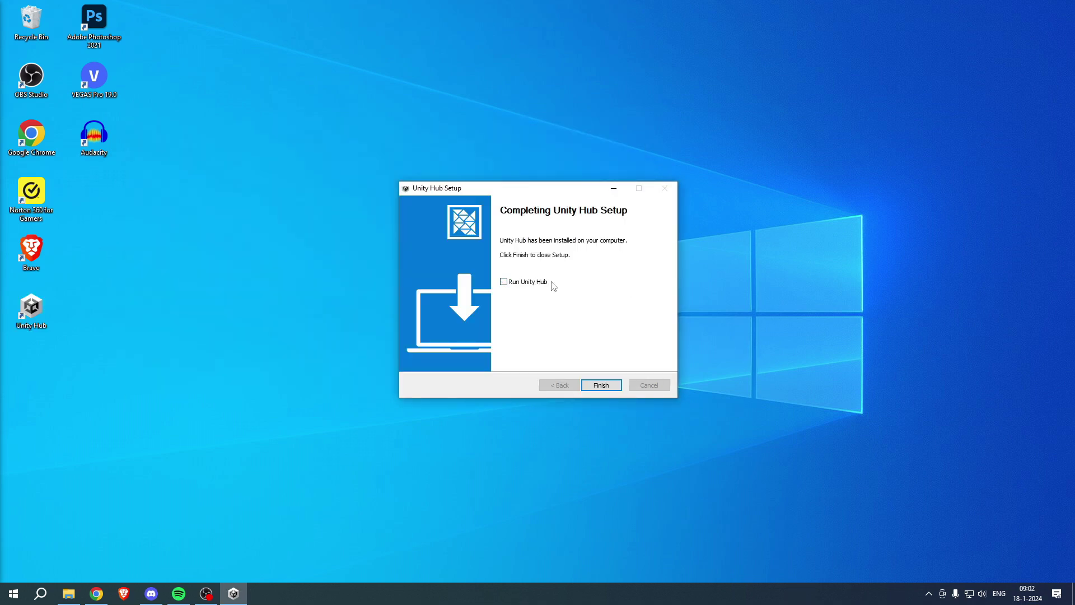
click(618, 385)
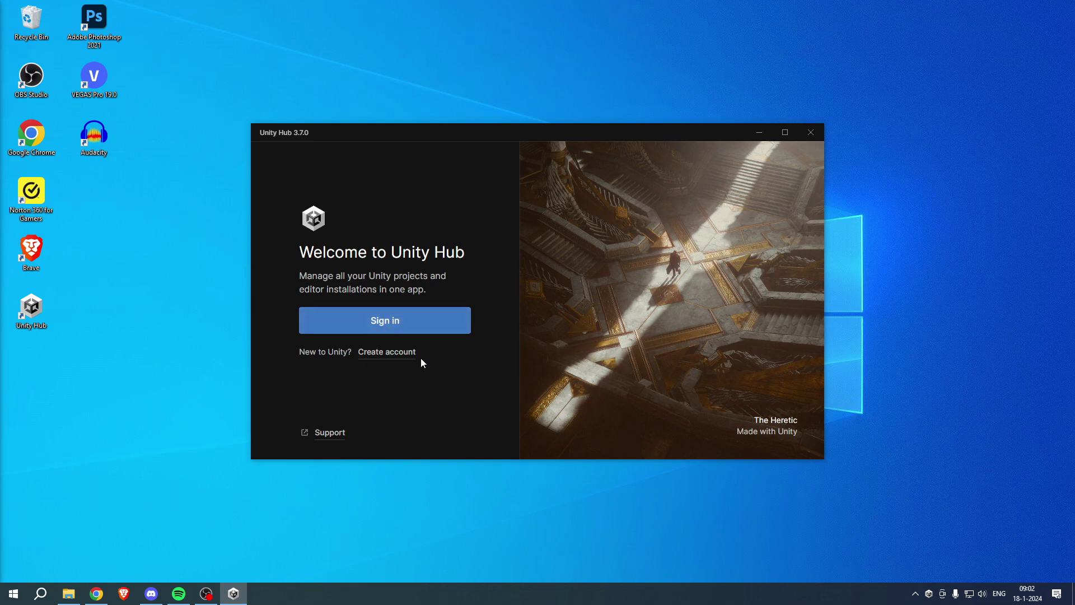
click(395, 359)
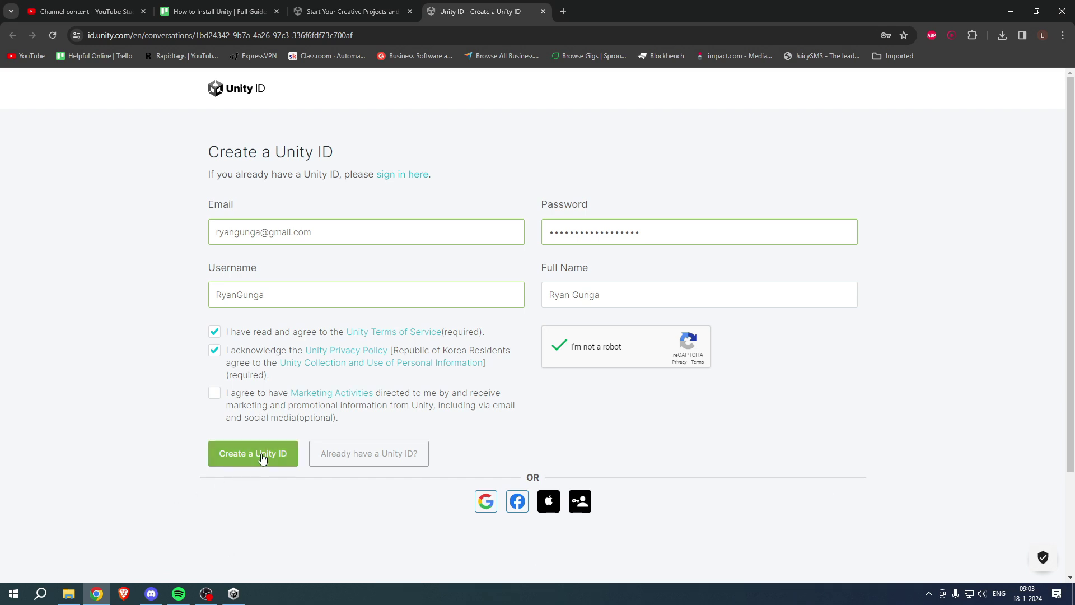
- Submit the Unity ID sign-up, confirm the e-mail link, pass reCAPTCHA and sign in
click(262, 458)
drag(331, 174, 554, 171)
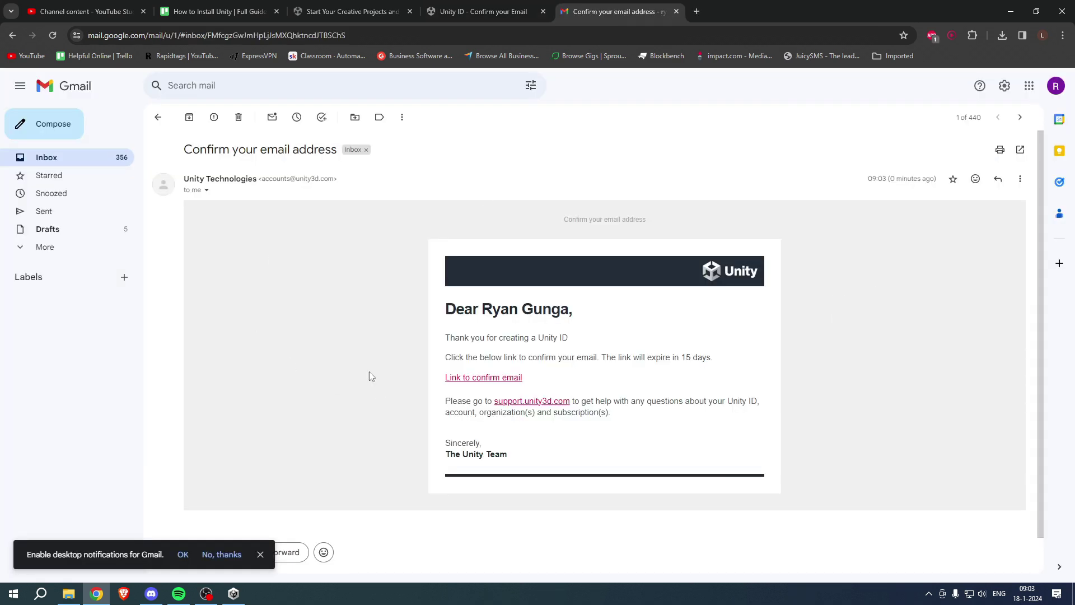
click(476, 378)
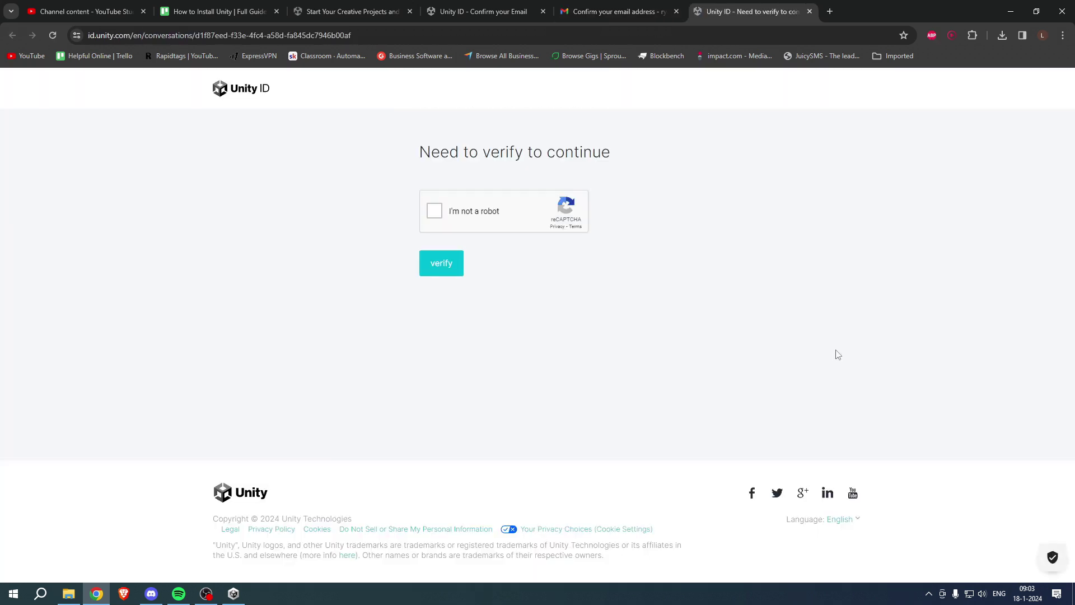
click(442, 210)
click(442, 263)
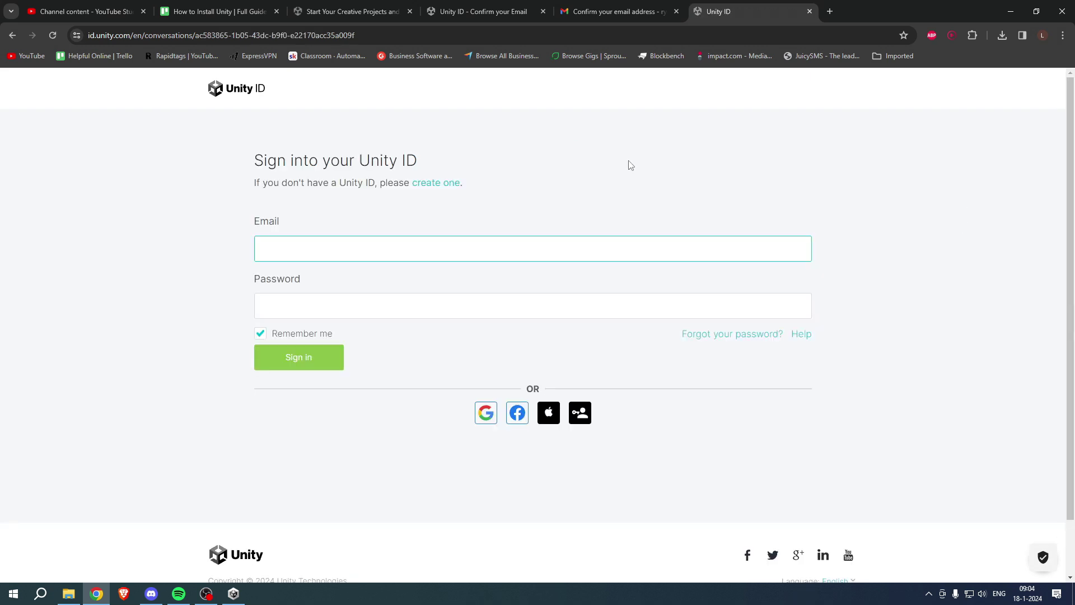
click(308, 360)
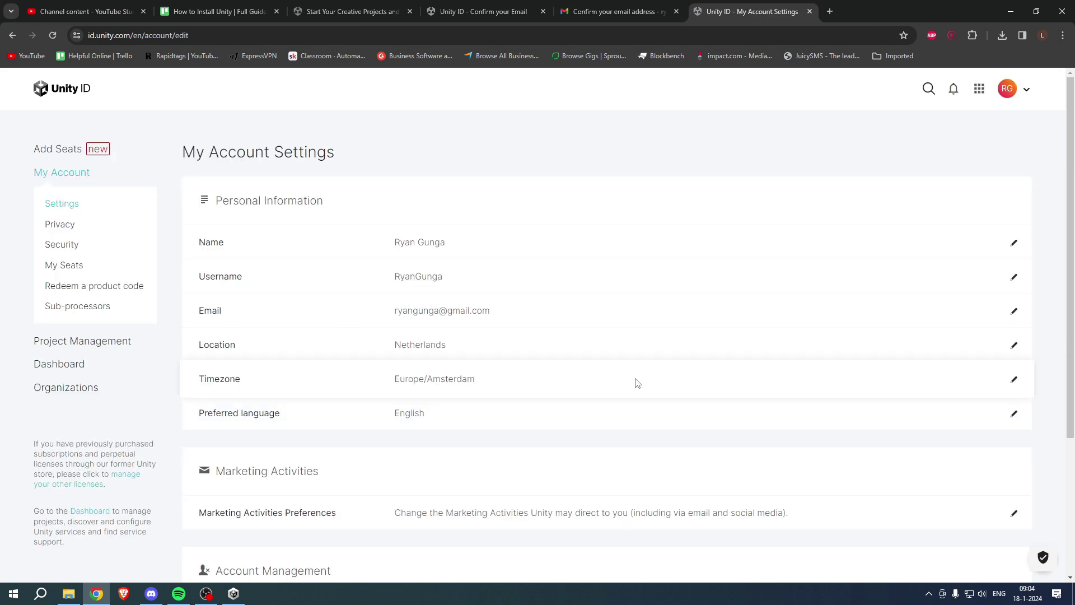
- Continue past the e-mail confirmation page and start signing in to Unity Hub
click(350, 11)
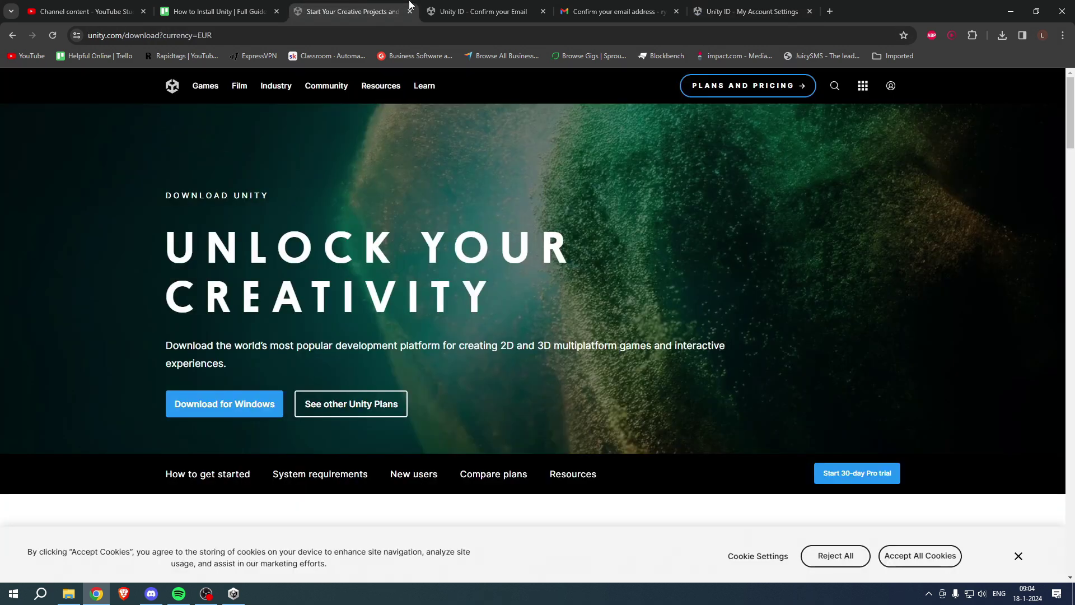
click(464, 11)
click(357, 271)
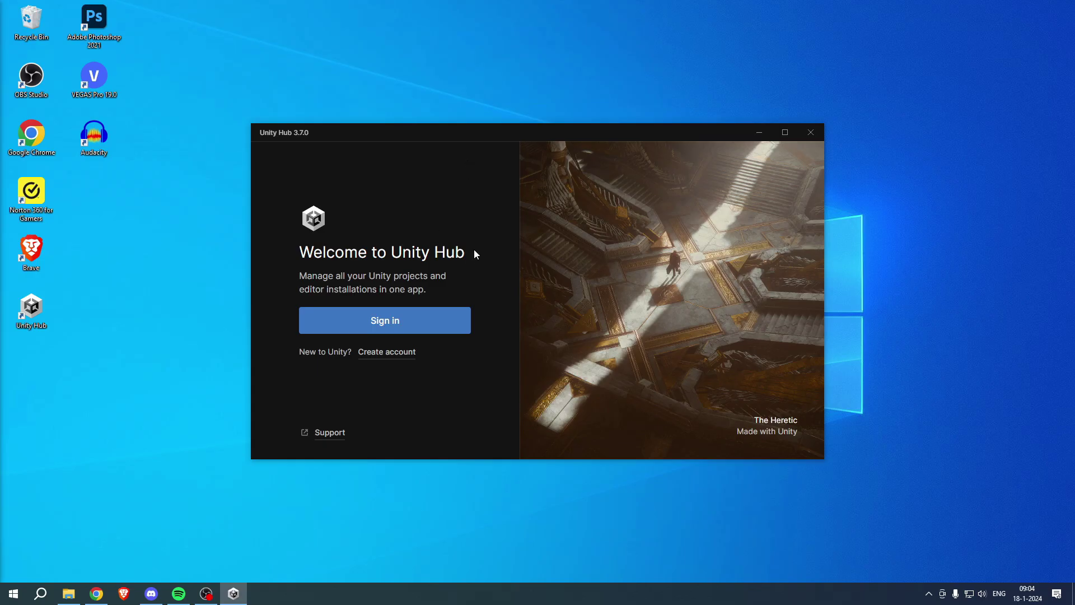
click(384, 320)
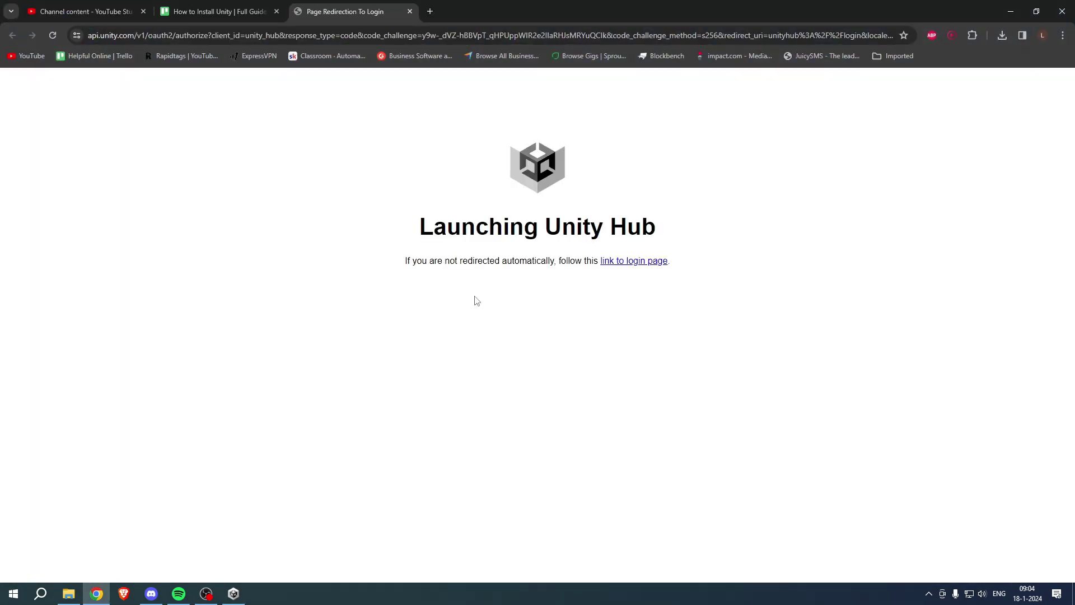
- Finish Hub sign-in, dismiss the intro, and start installing Unity 2022.3.17f1 (5 GB required)
click(596, 140)
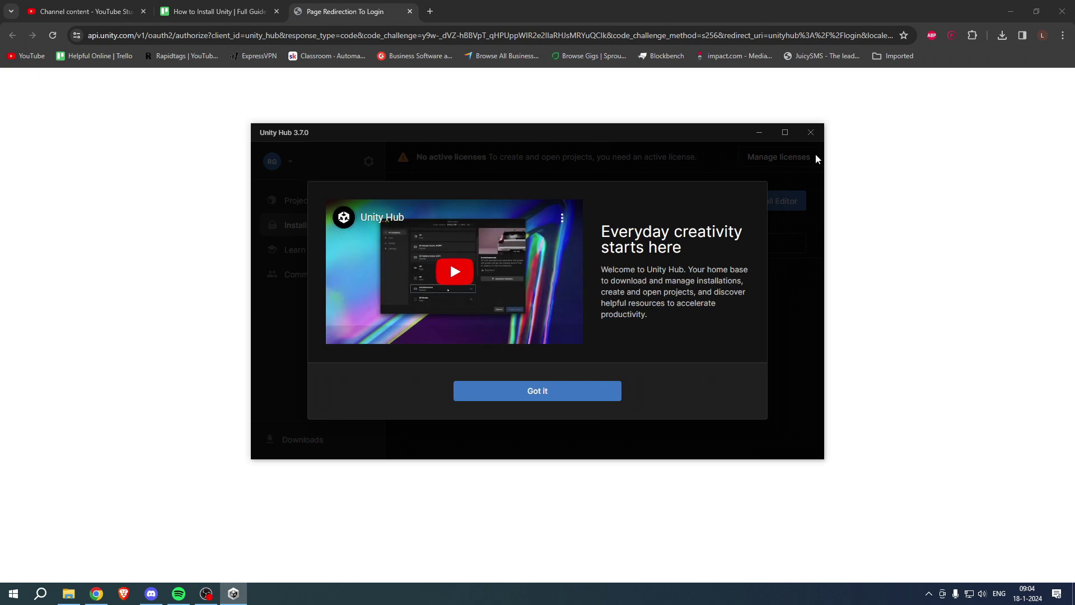
click(569, 399)
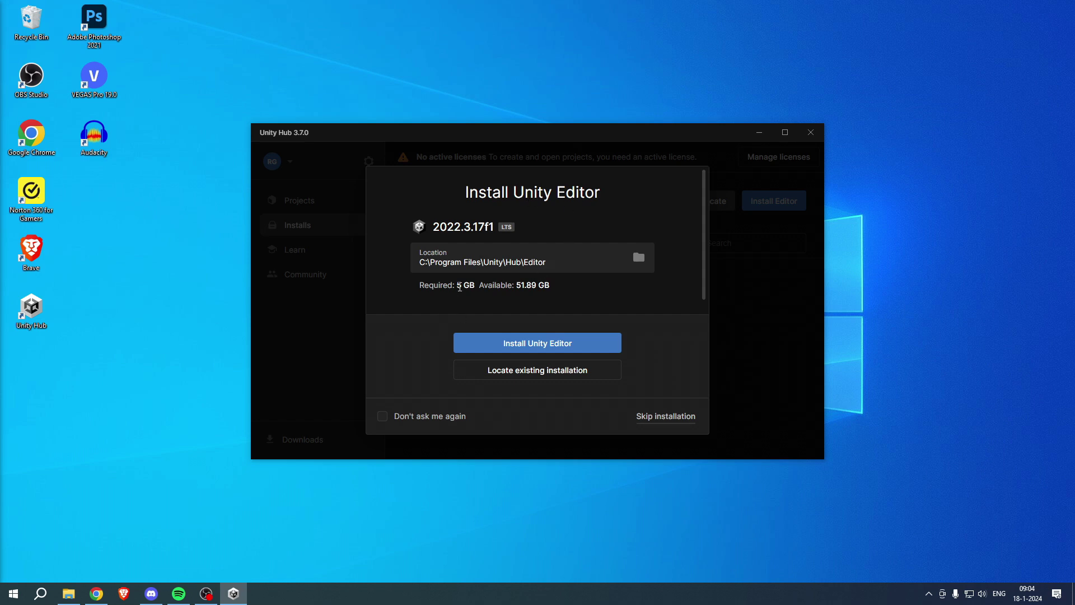
drag(457, 287, 477, 288)
click(446, 289)
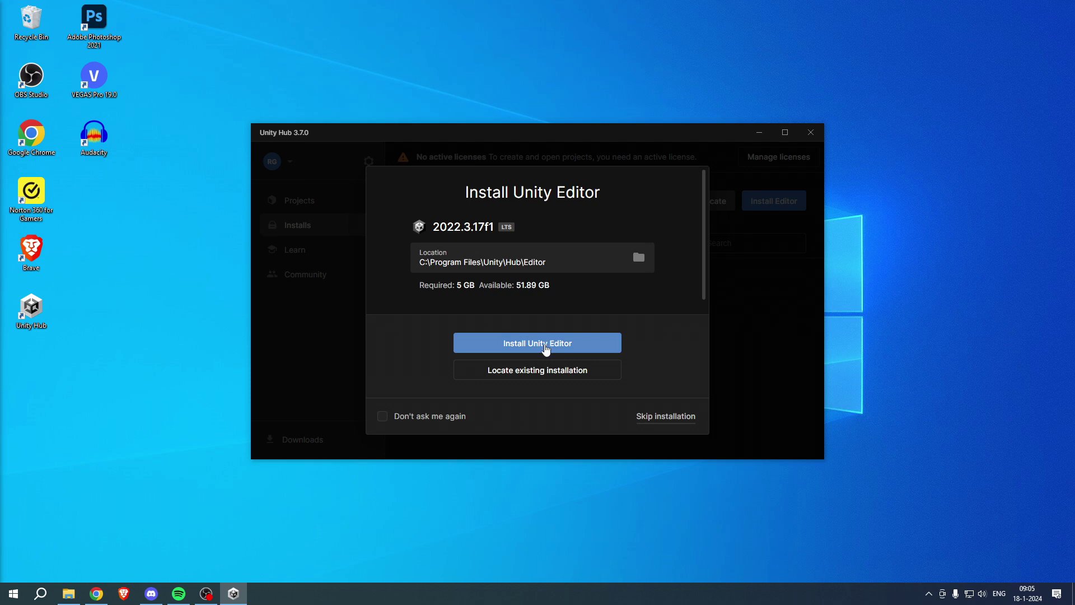
click(546, 349)
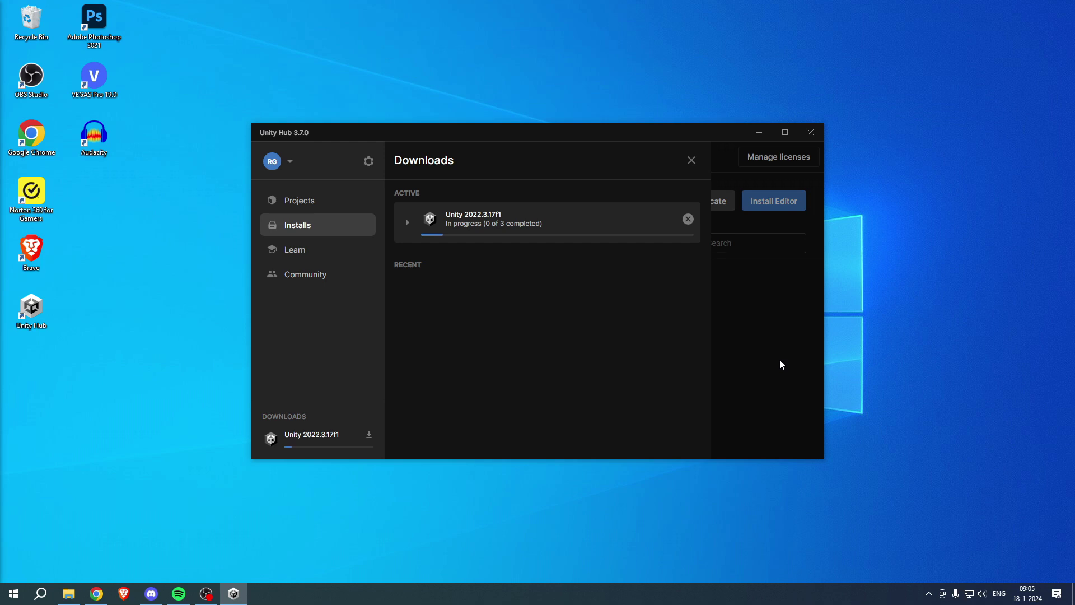
click(692, 160)
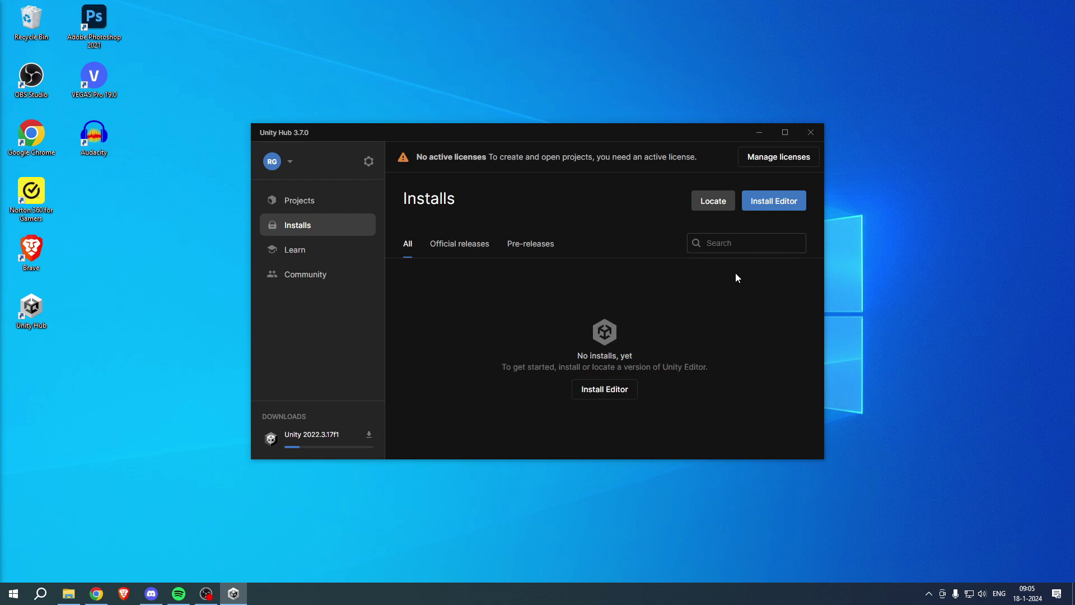
click(775, 202)
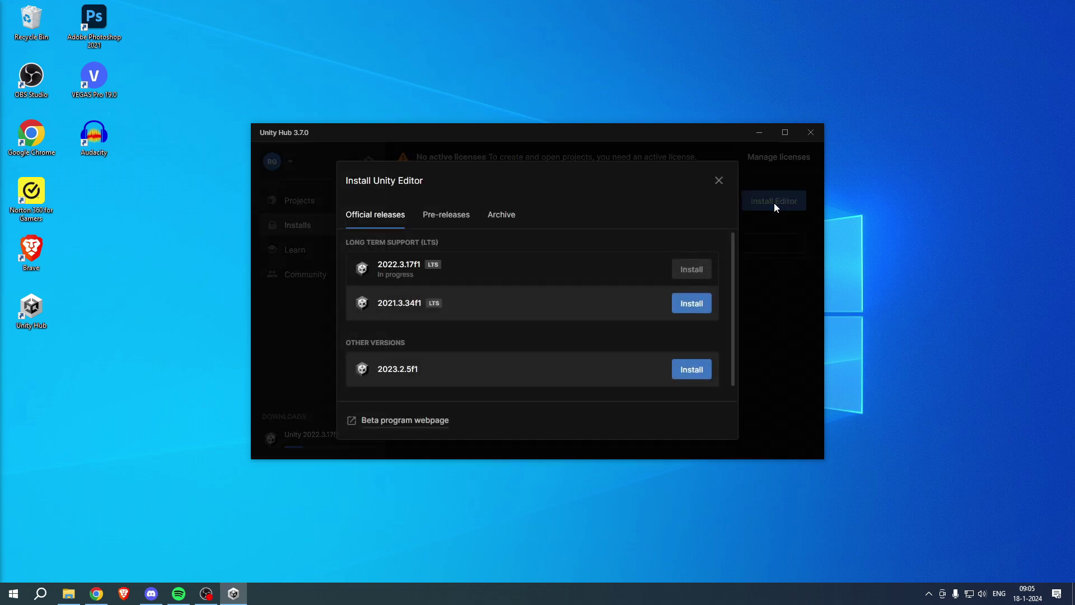
click(502, 219)
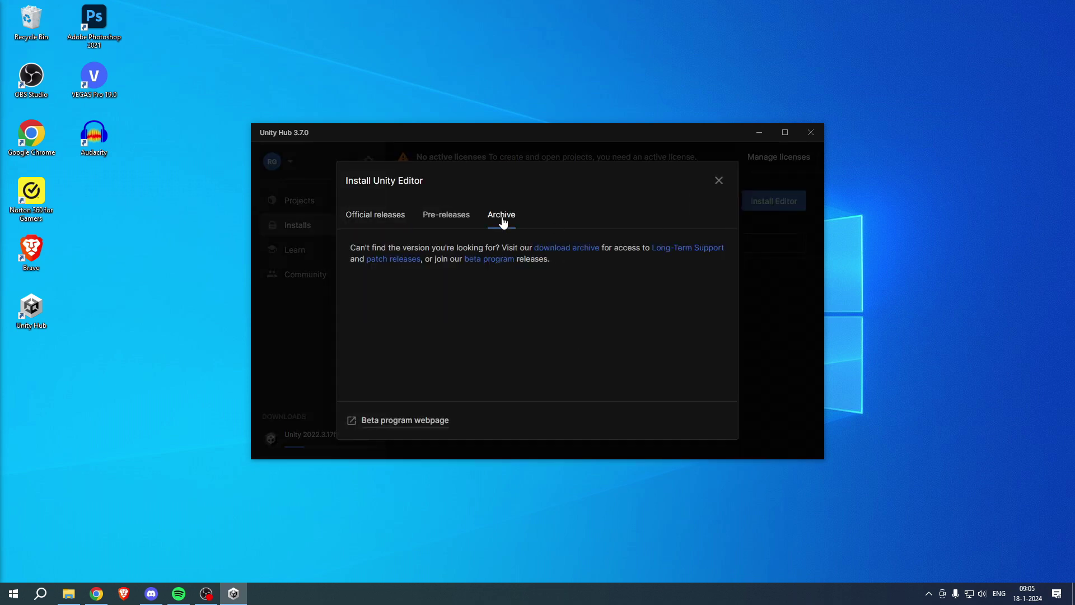
click(575, 253)
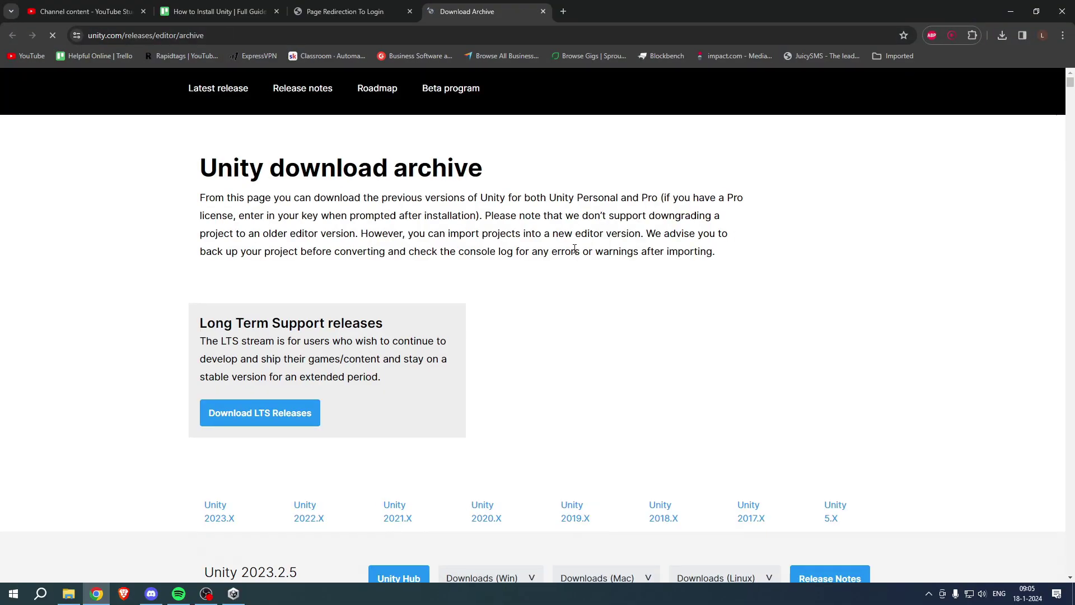
scroll(707, 281, down, 4)
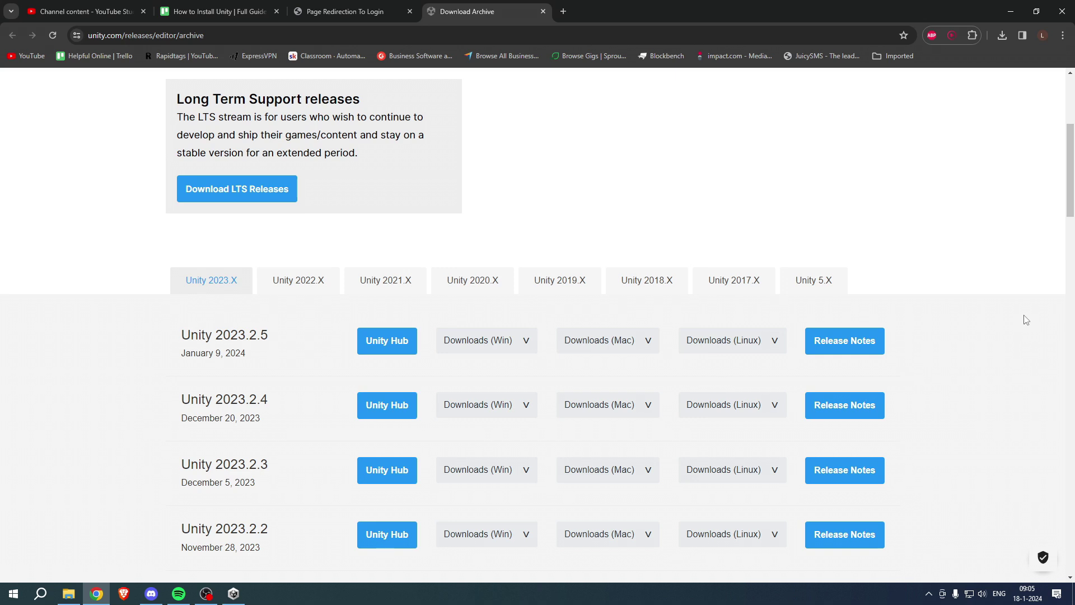
scroll(1026, 320, down, 2)
scroll(1027, 320, down, 4)
scroll(816, 286, up, 6)
click(732, 283)
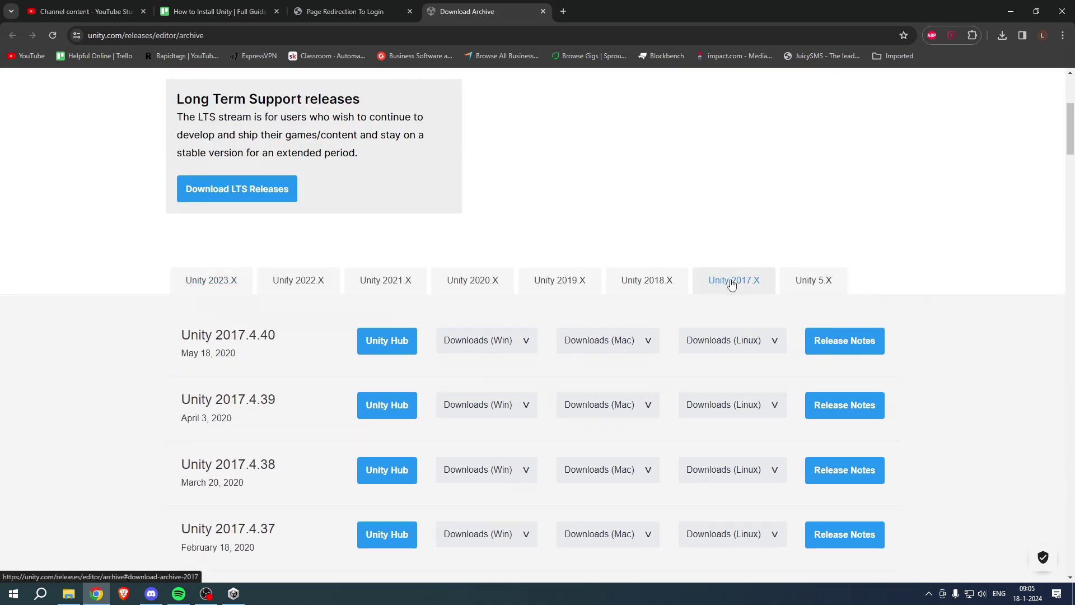
scroll(943, 321, down, 20)
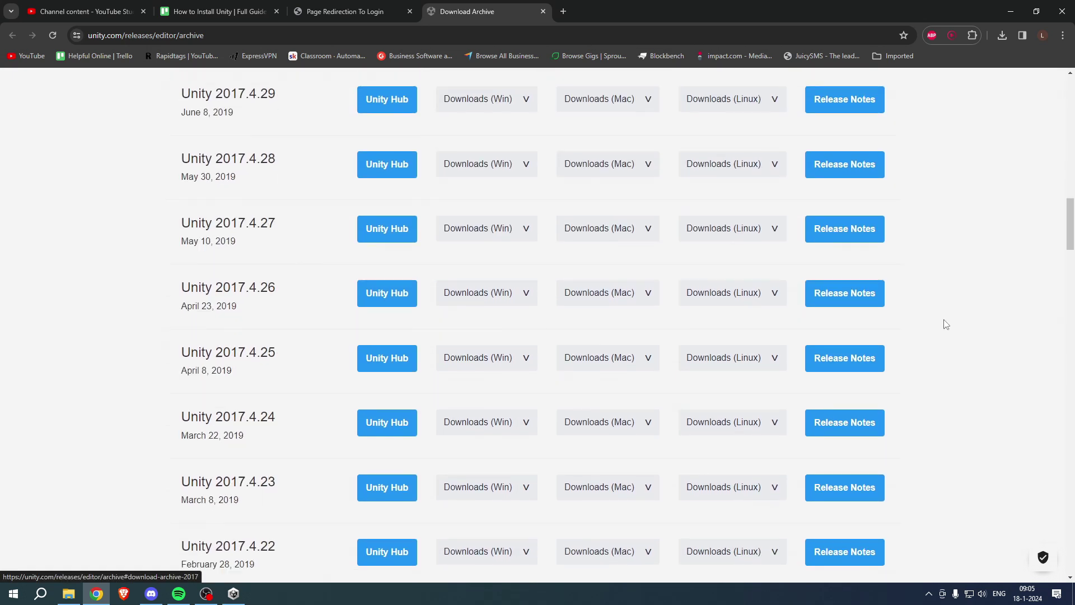
scroll(955, 455, down, 20)
scroll(951, 470, up, 20)
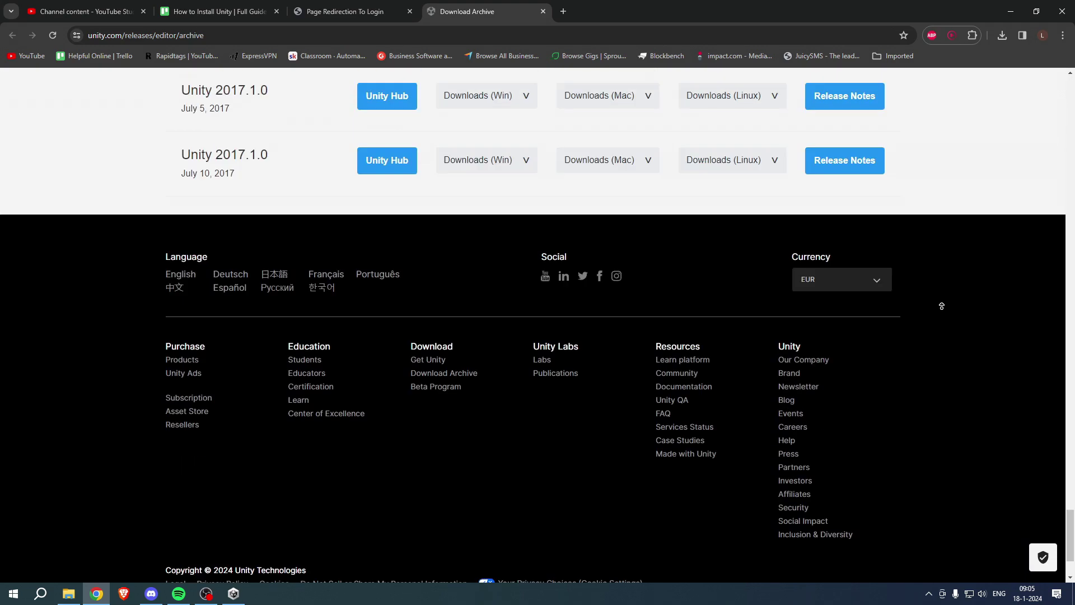
scroll(886, 288, down, 5)
click(203, 259)
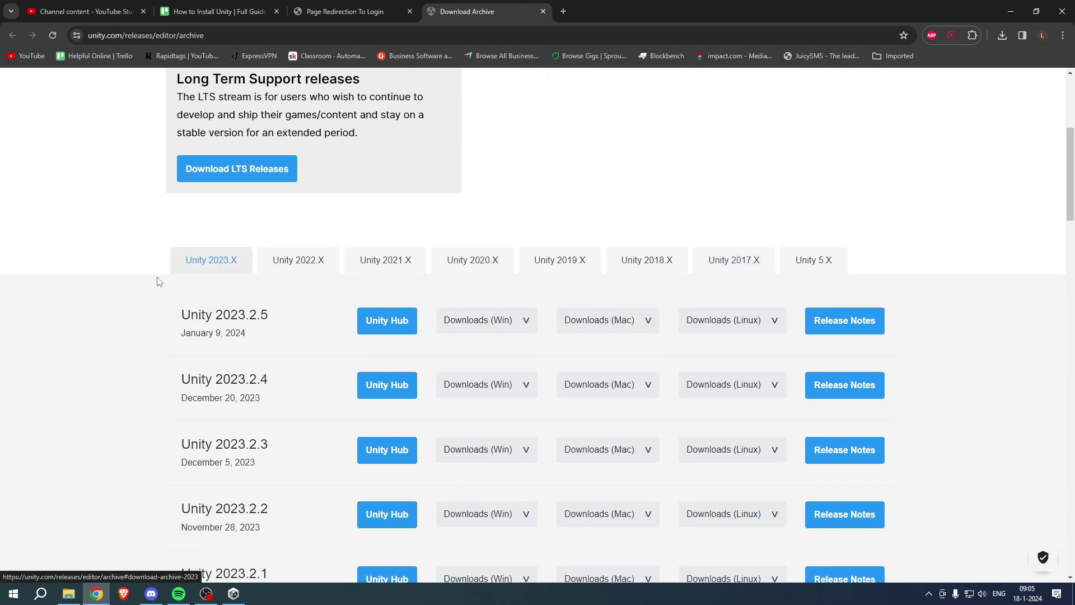
scroll(163, 283, down, 4)
scroll(161, 283, up, 8)
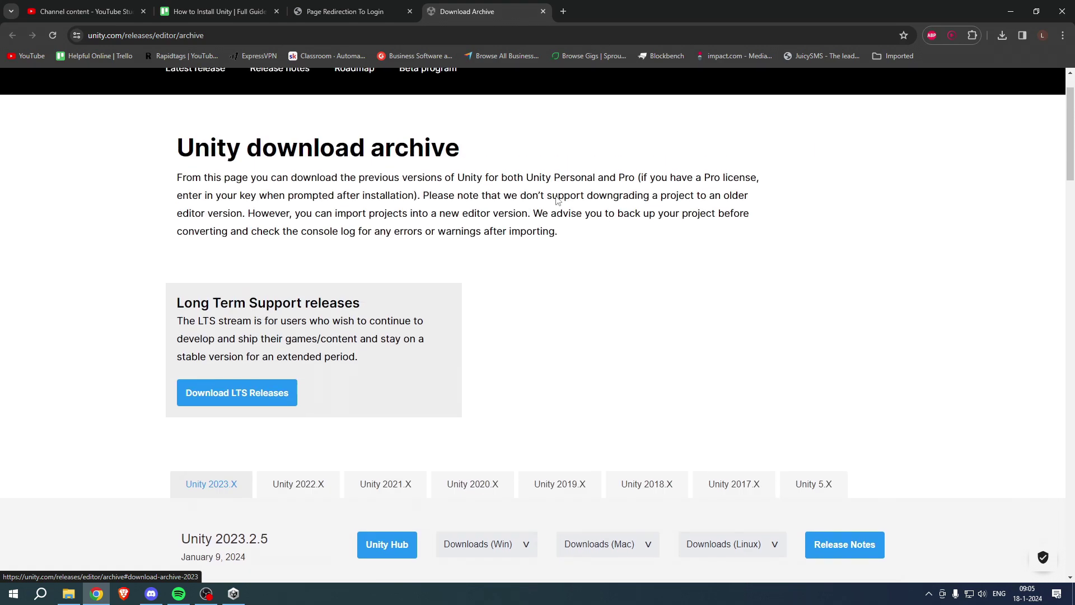
click(1011, 12)
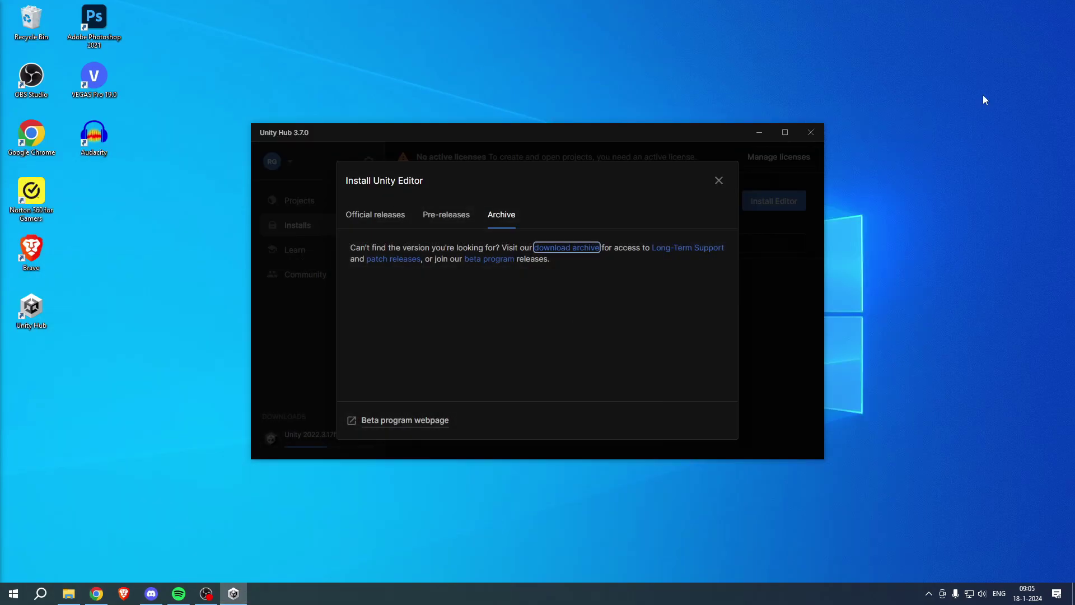
- Close the editor install options and check the download progress and the no-active-licenses warning
click(719, 180)
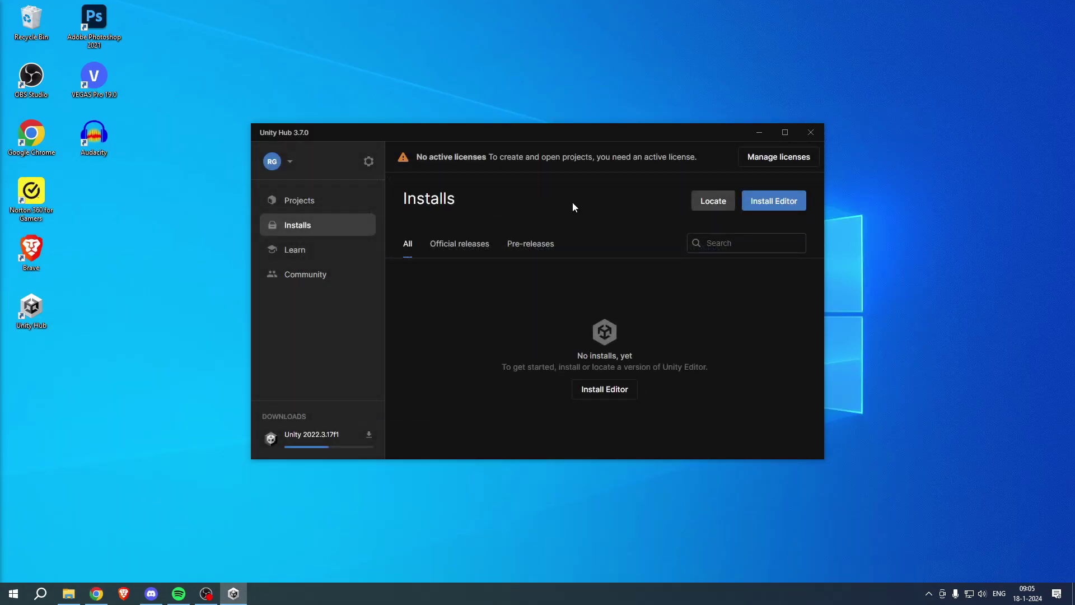
click(323, 438)
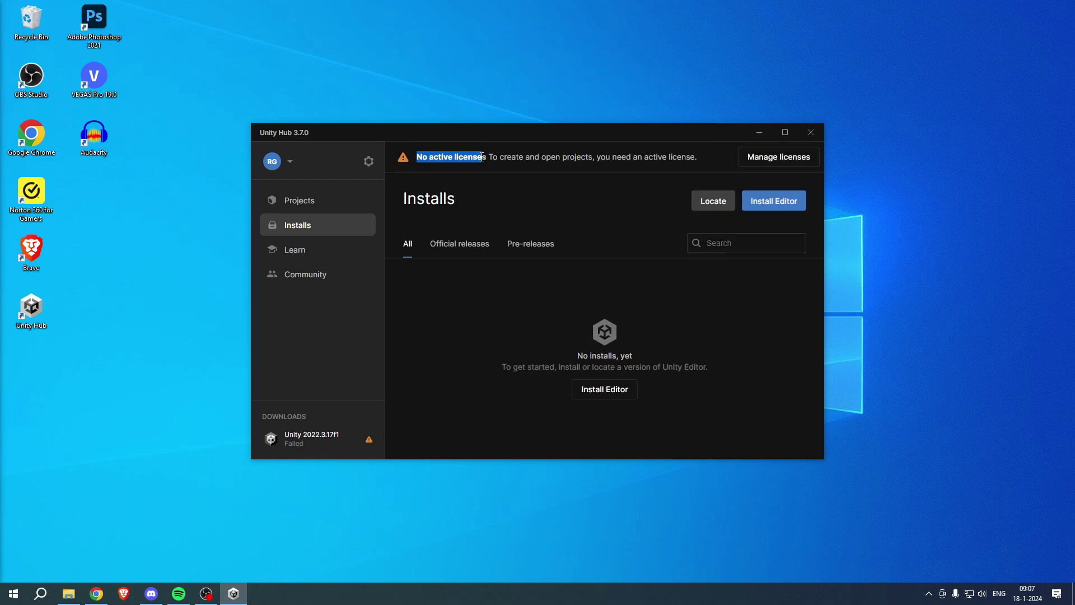
drag(483, 157, 696, 157)
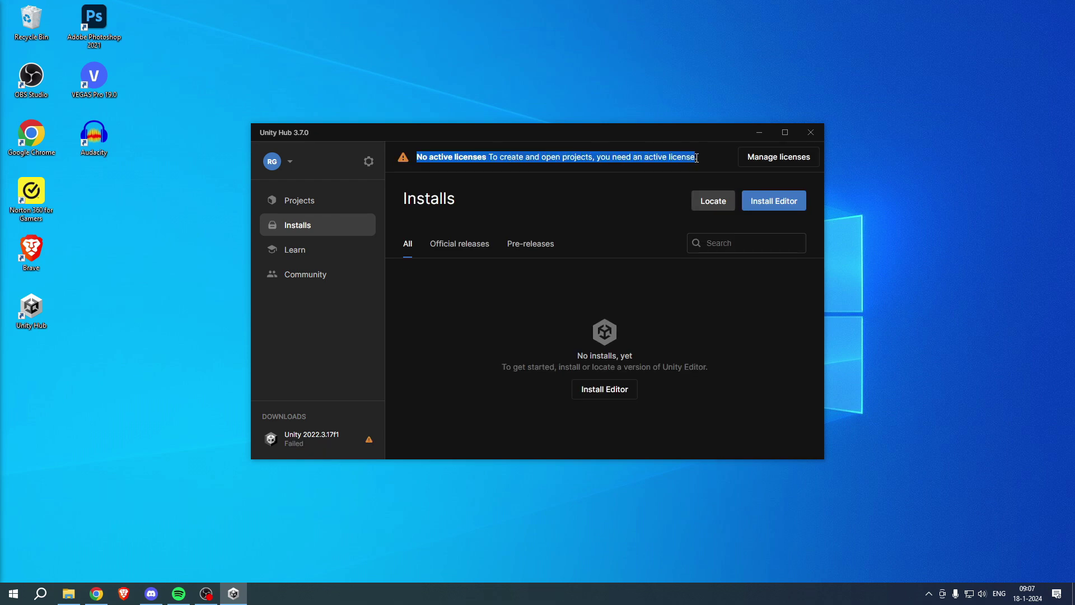
click(664, 178)
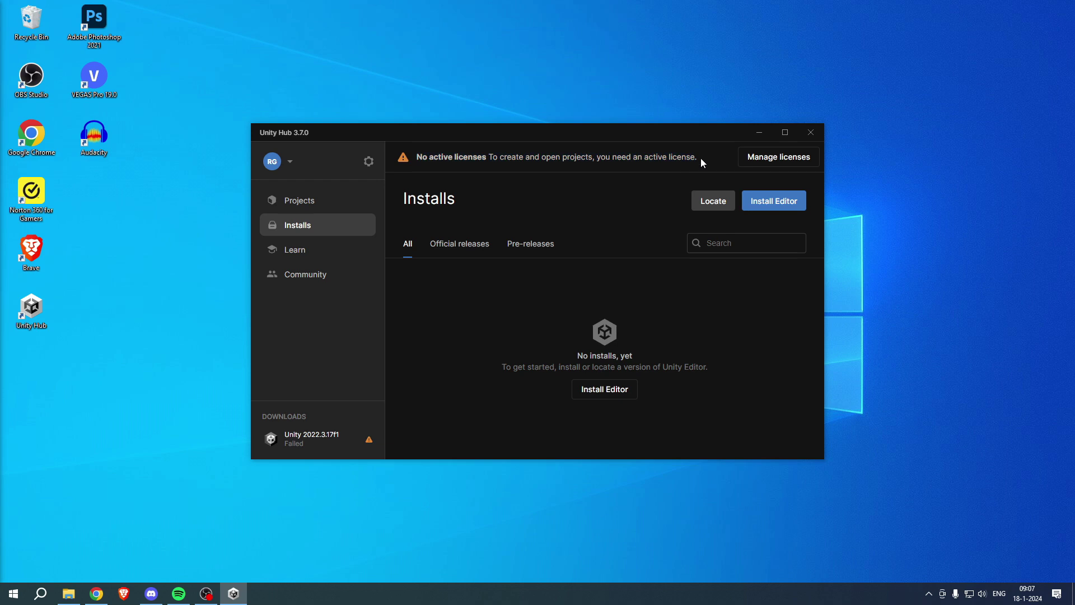
- Add and activate a free Personal license in Manage licenses, then close Preferences
click(777, 163)
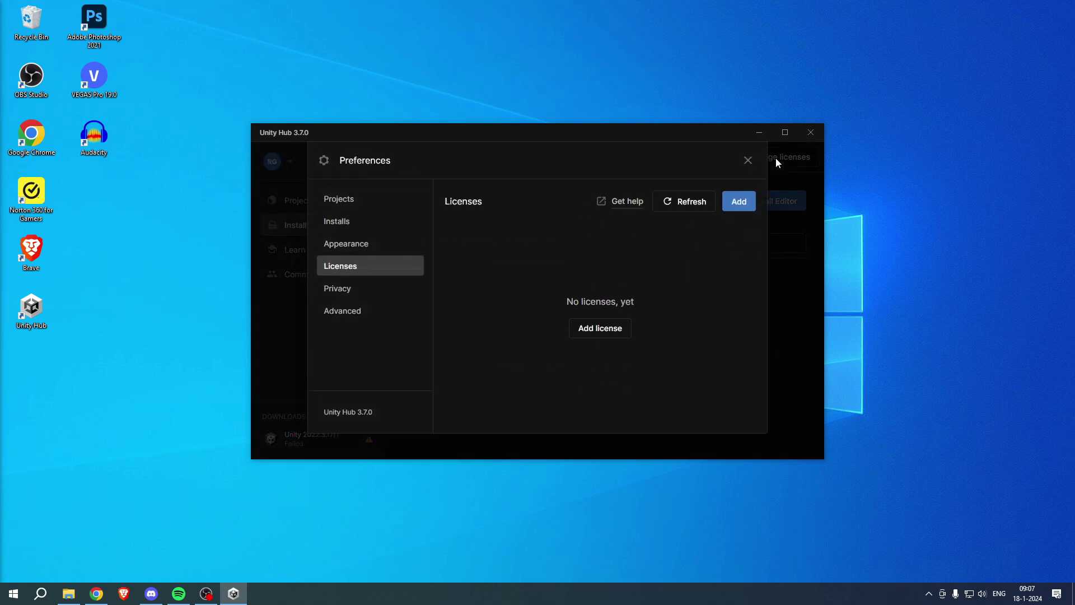
click(609, 328)
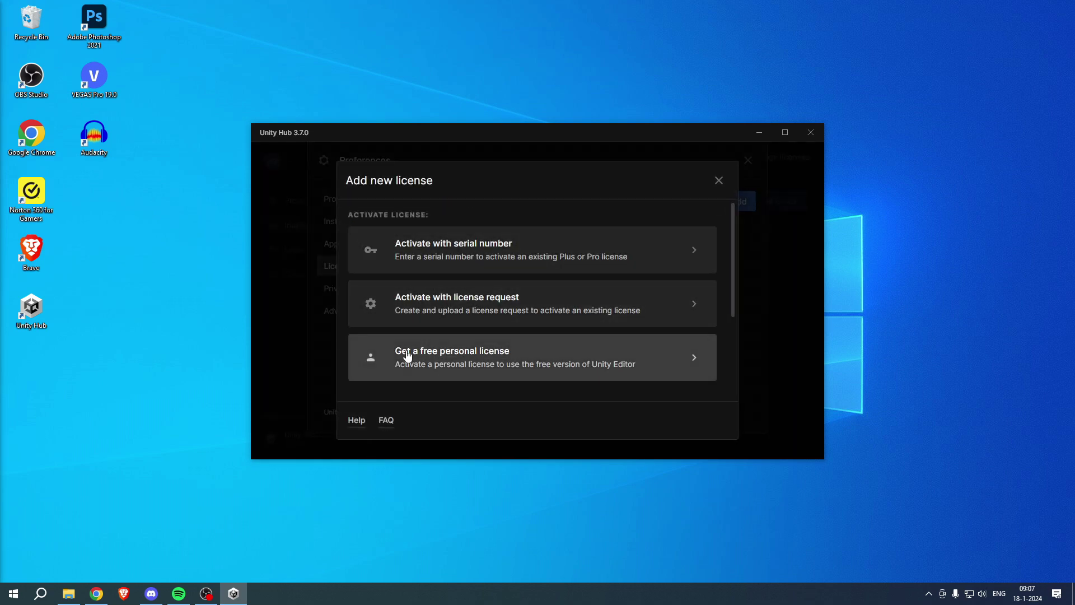
click(647, 358)
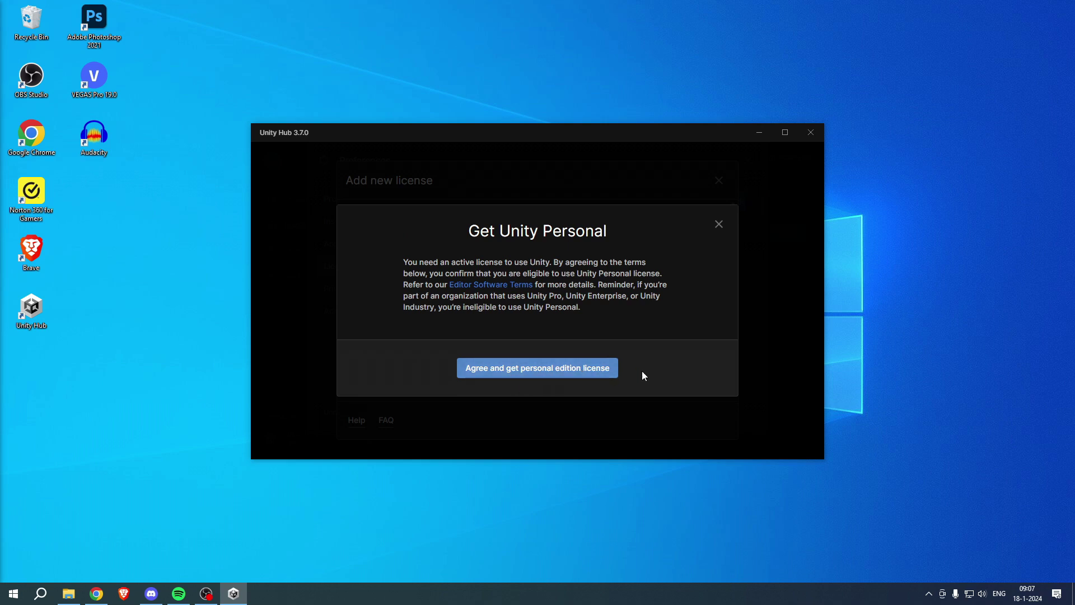
click(527, 370)
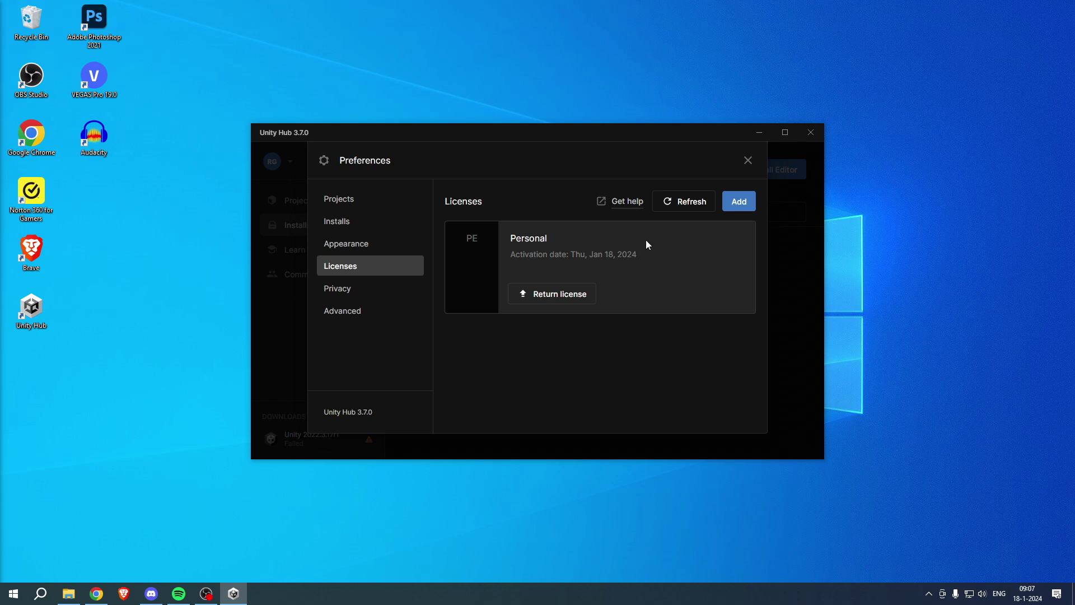
click(749, 161)
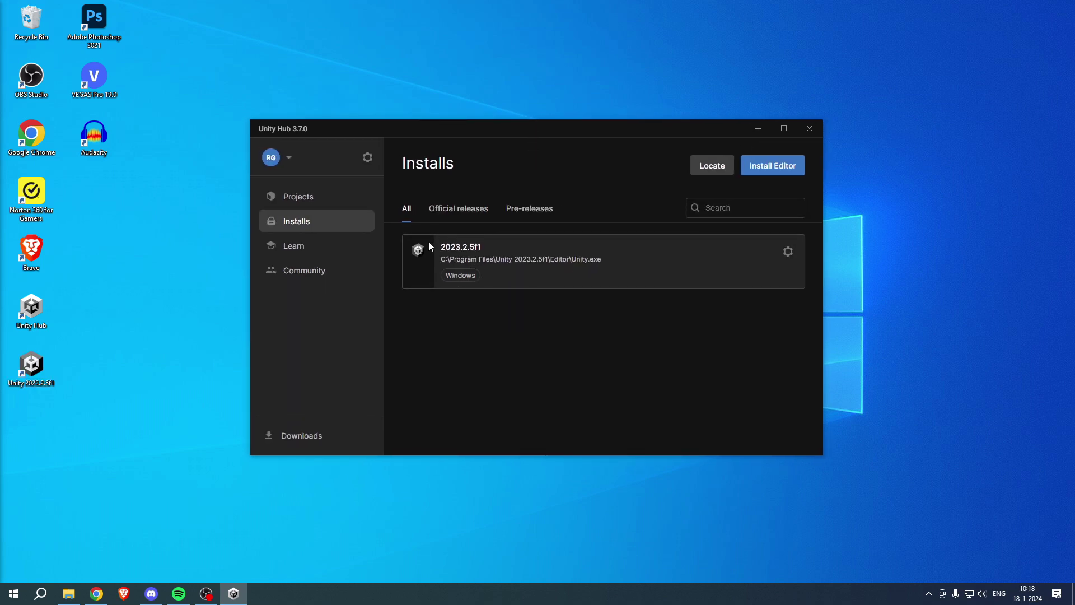
- Start a new project from the Projects page using Editor 2023.2.5f1
click(329, 198)
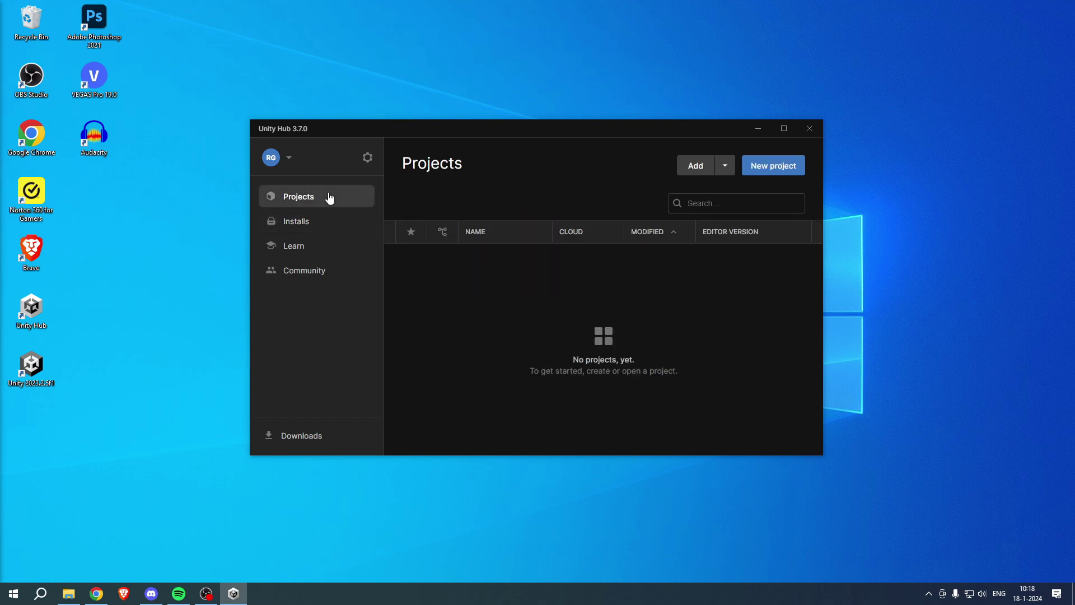
click(789, 166)
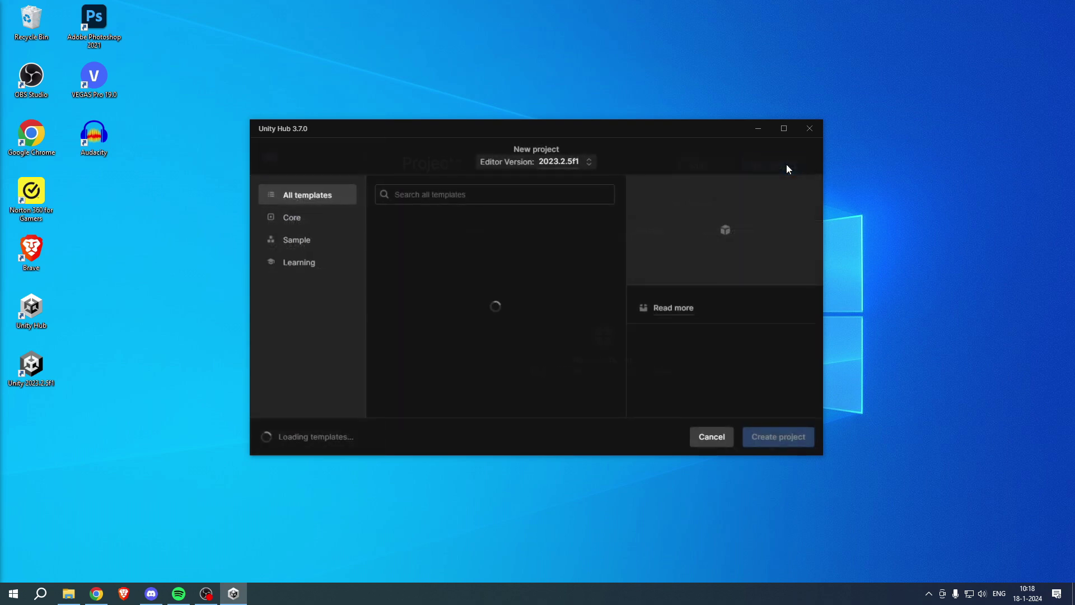